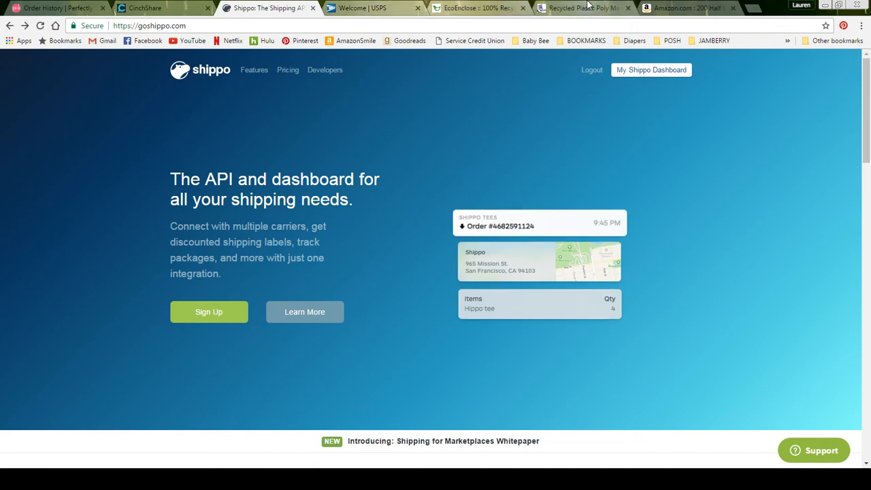
Switch to the Recycled Plastic Poly Mailers product page tab.
click(587, 8)
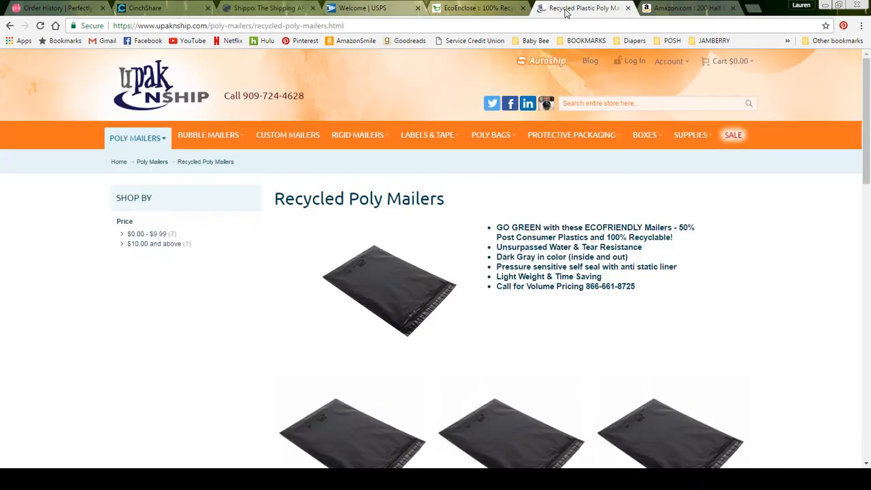
Switch to the EcoEnclose 100% Recycled Poly Mailers tab to read the product description.
click(479, 8)
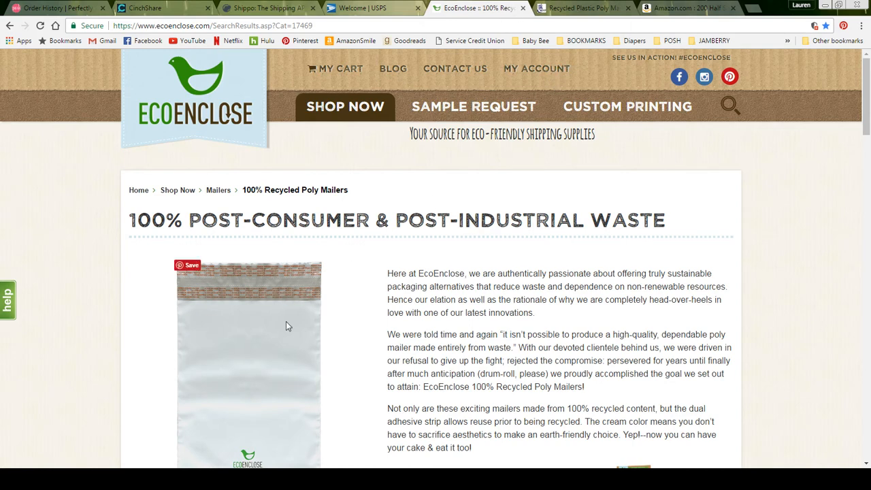
Close both the EcoEnclose and the Recycled Plastic Poly Mailers tabs.
click(523, 8)
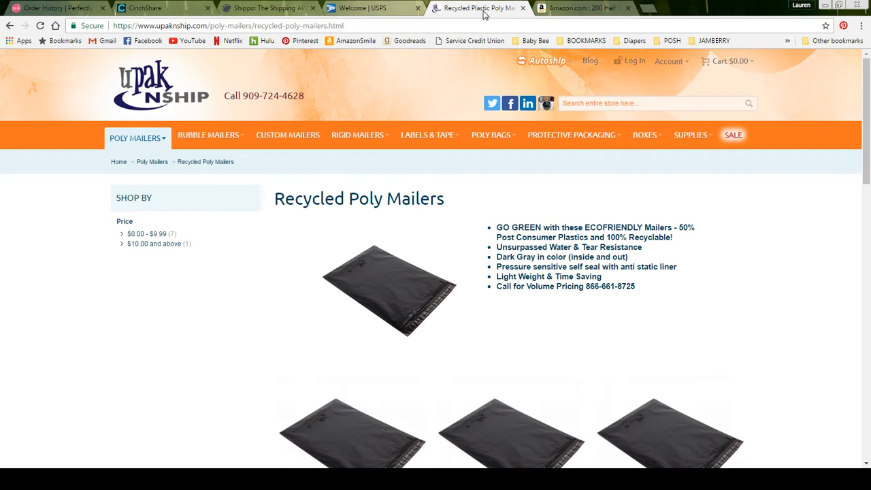
click(522, 8)
Browse the USPS Postal Store's Shipping Supplies category, then close the USPS tab.
click(360, 8)
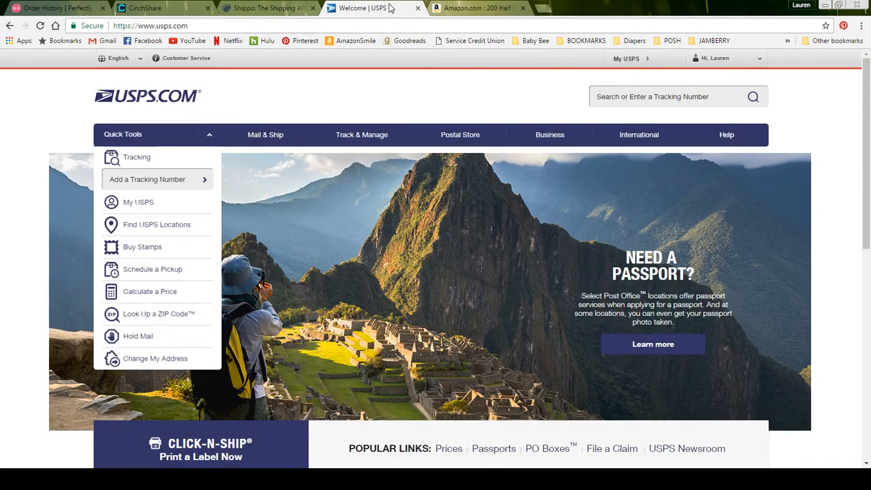
mouse_move(259, 136)
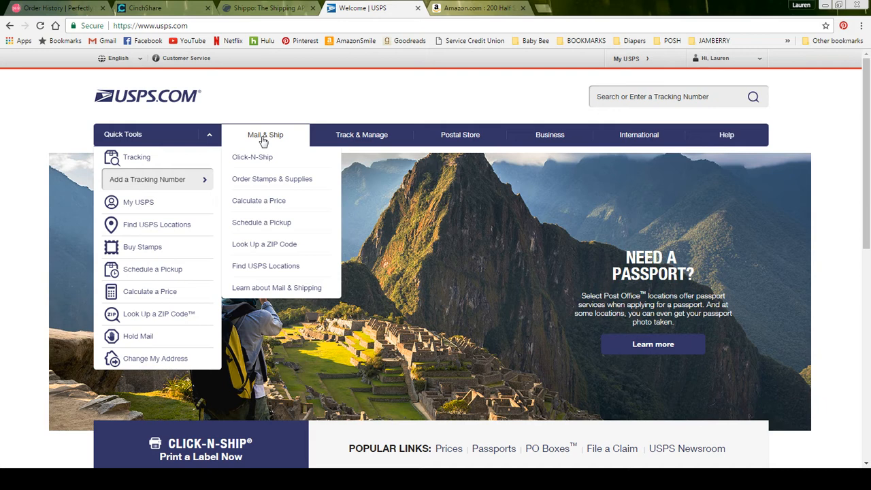
click(258, 180)
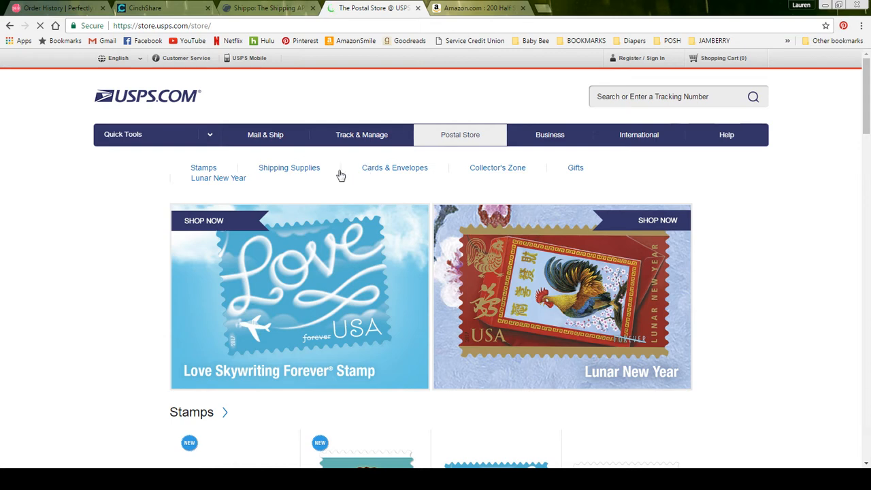
click(287, 170)
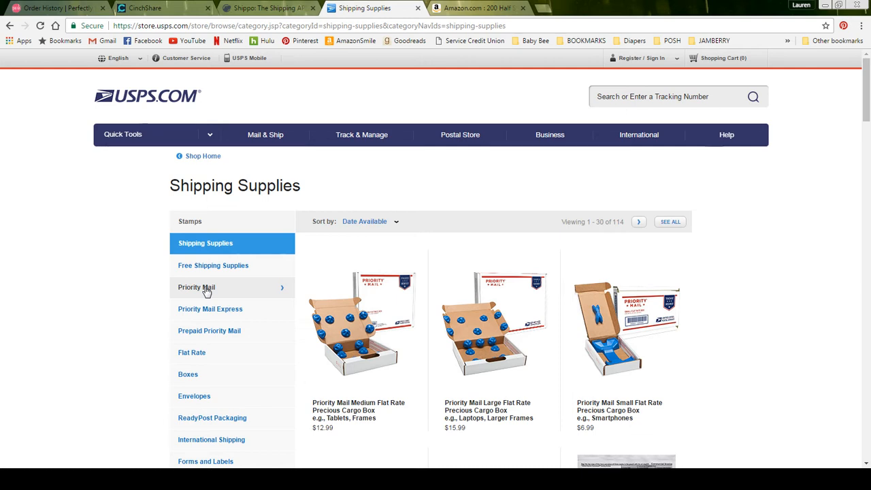
click(418, 8)
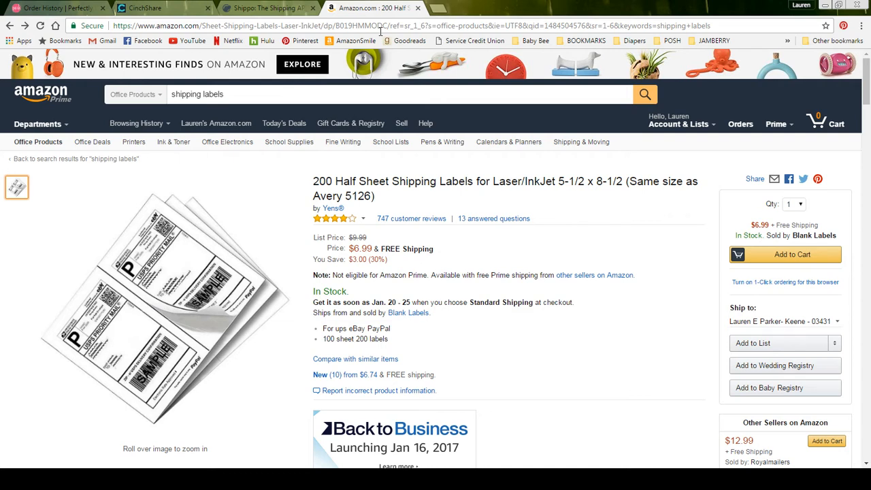
Close the Amazon 200 half-sheet shipping labels tab after reviewing it.
click(419, 8)
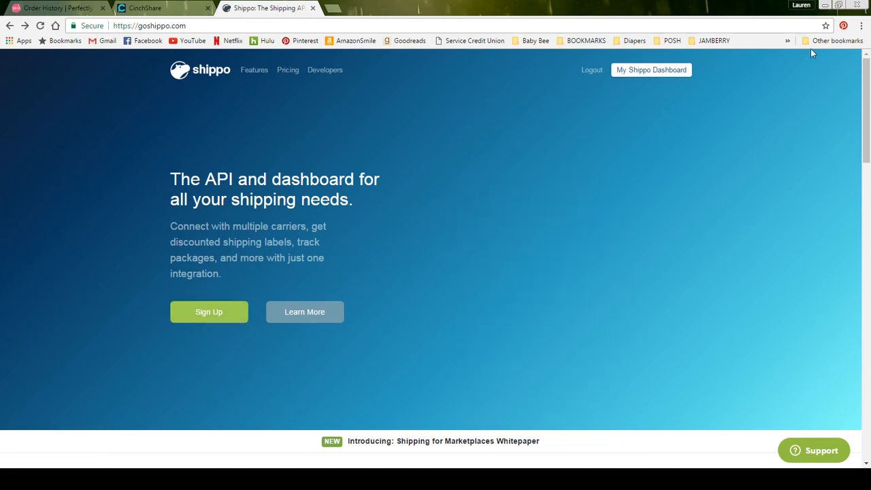
Review the Shipments table on My Shippo Dashboard, then go to Orders.
click(651, 70)
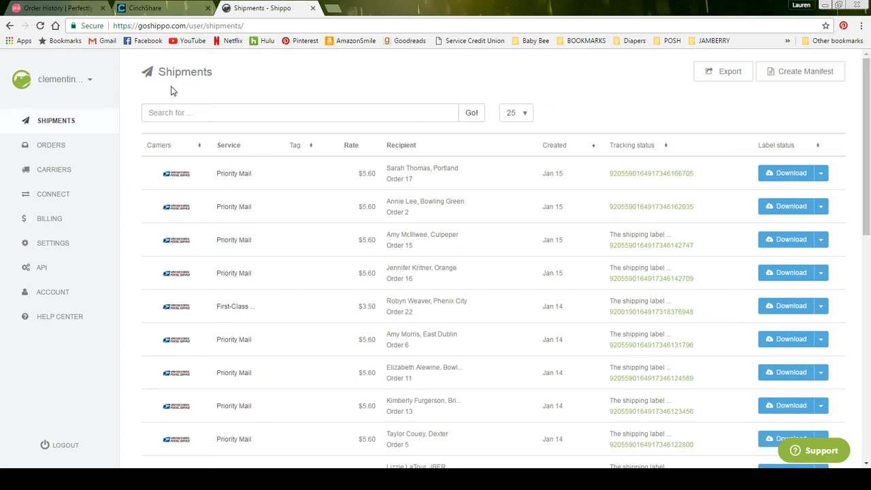
click(52, 149)
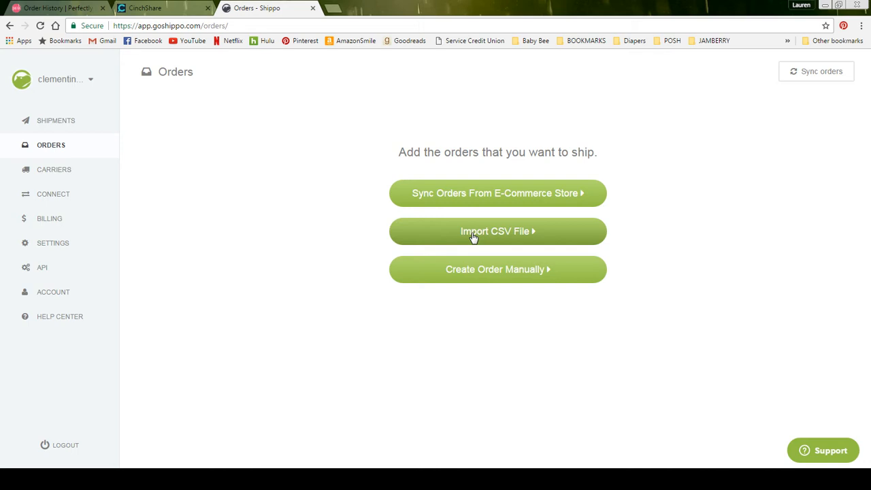
Choose Create Order Manually on the Shippo Orders page.
click(458, 279)
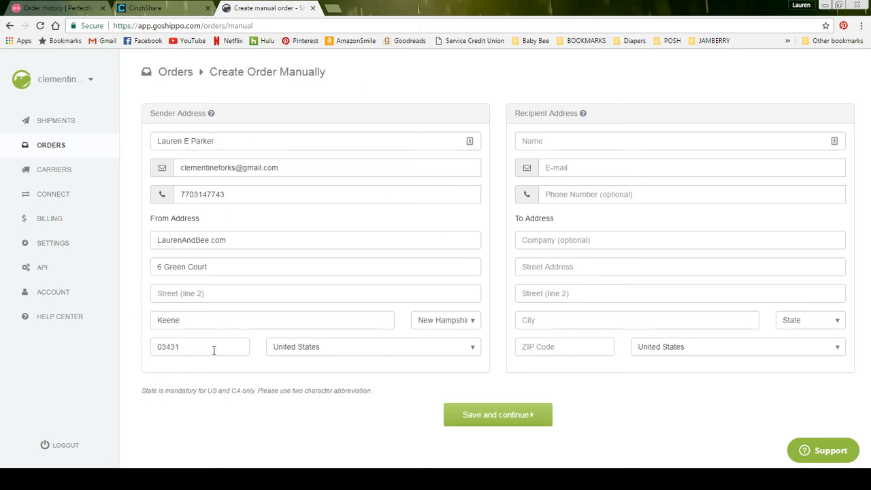
Fill the recipient from a saved contact by name and enter the recipient's street address.
click(235, 243)
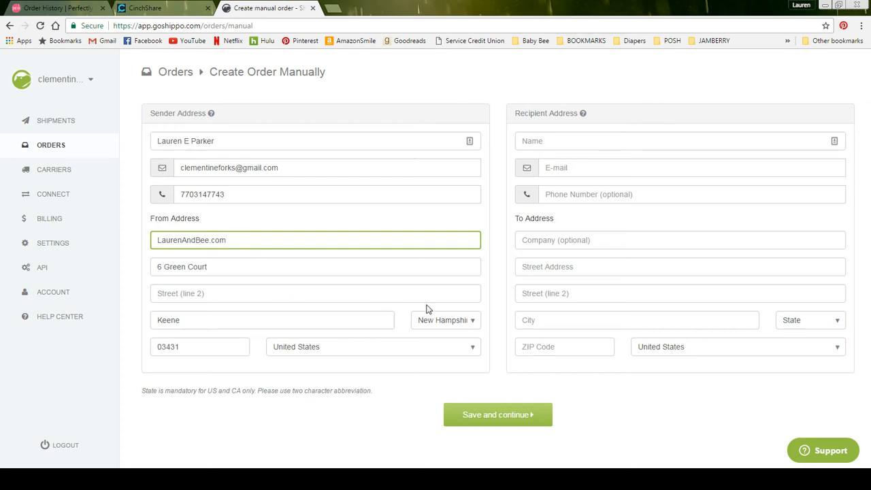
click(558, 142)
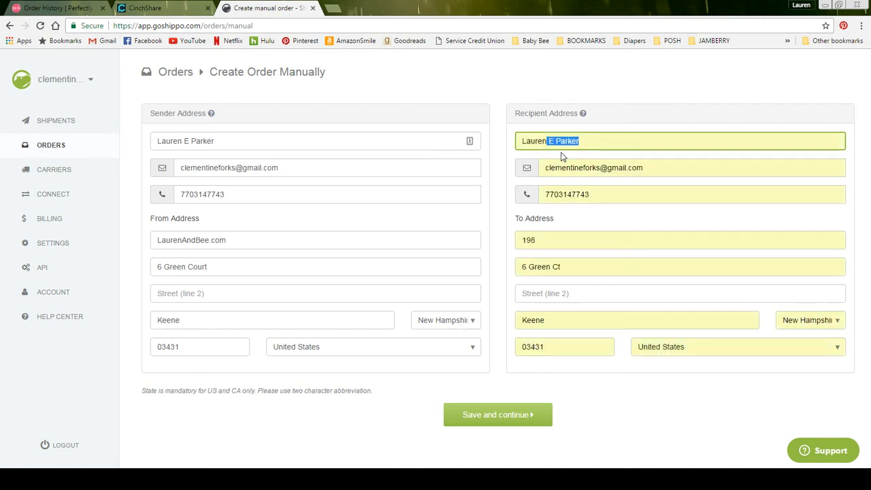
click(560, 154)
click(558, 241)
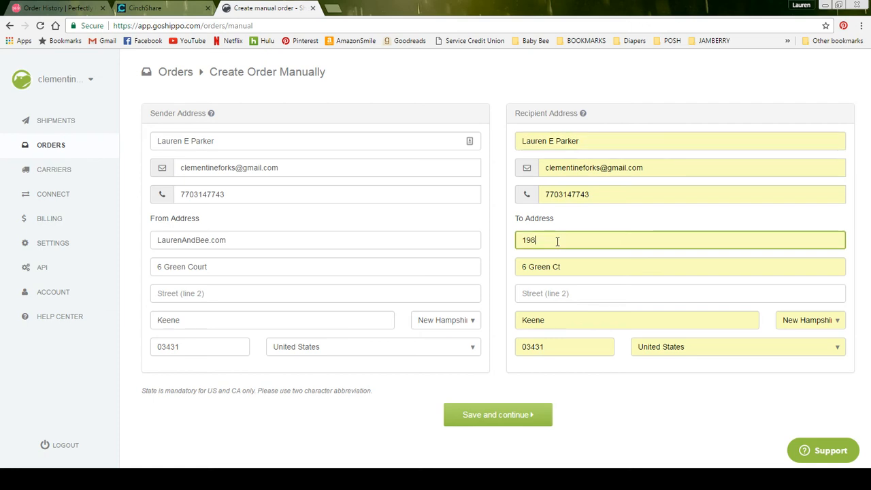
key(BackSpace)
key(BackSpace)
key(BackSpace)
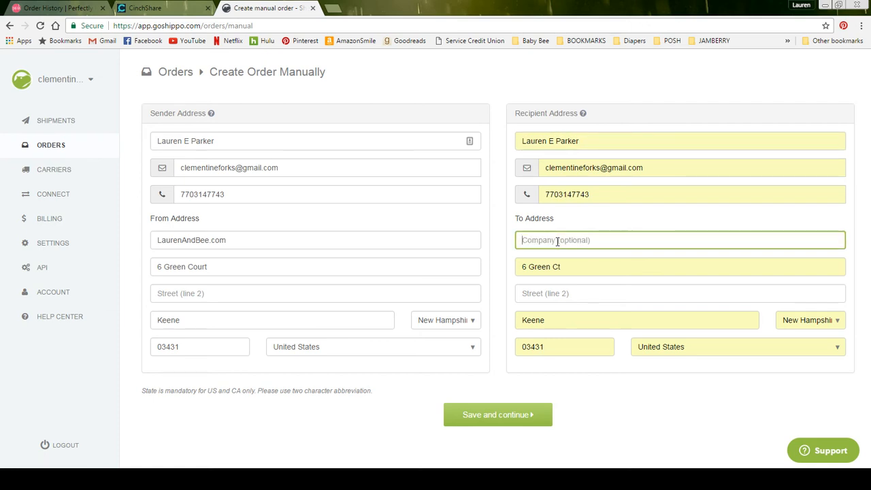
key(Tab)
key(BackSpace)
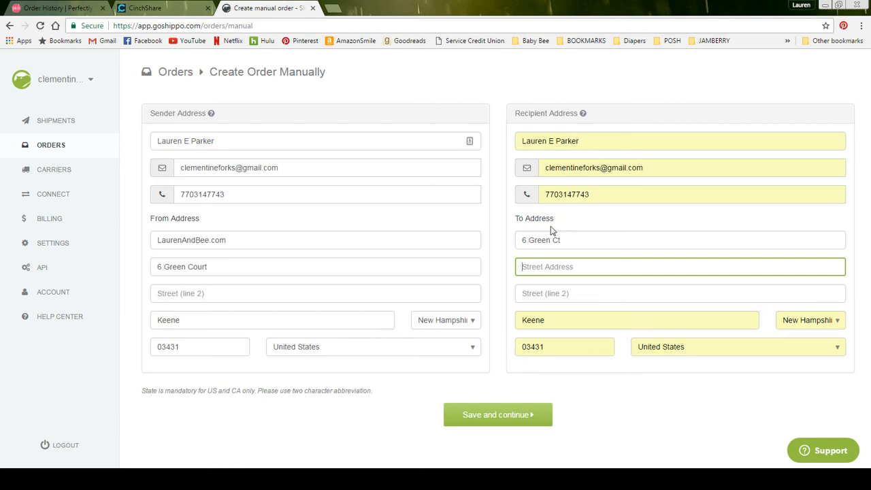
Move the street address from Company into Street Address, then save and continue.
click(501, 416)
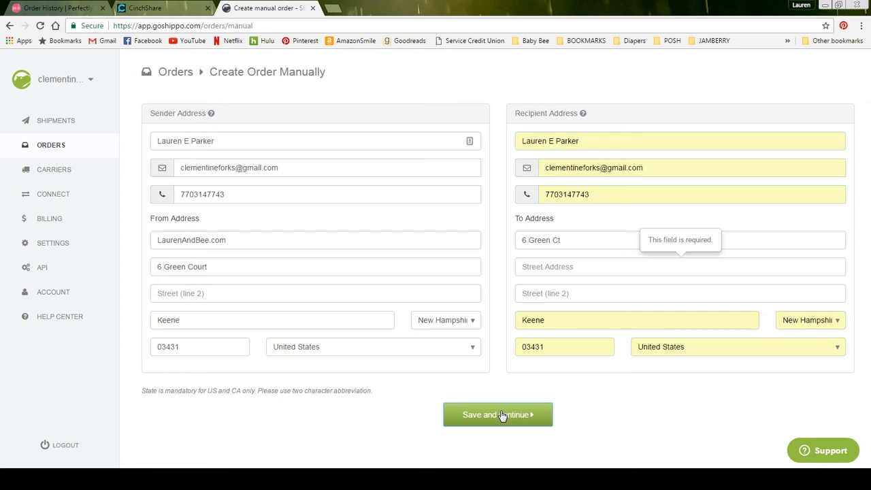
click(503, 416)
click(602, 242)
drag(593, 241, 515, 240)
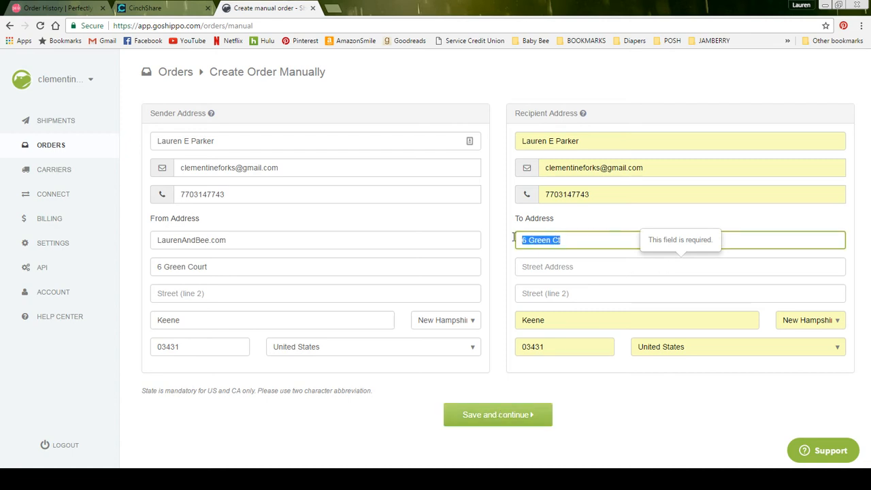
key(ctrl+x)
click(541, 263)
key(ctrl+v)
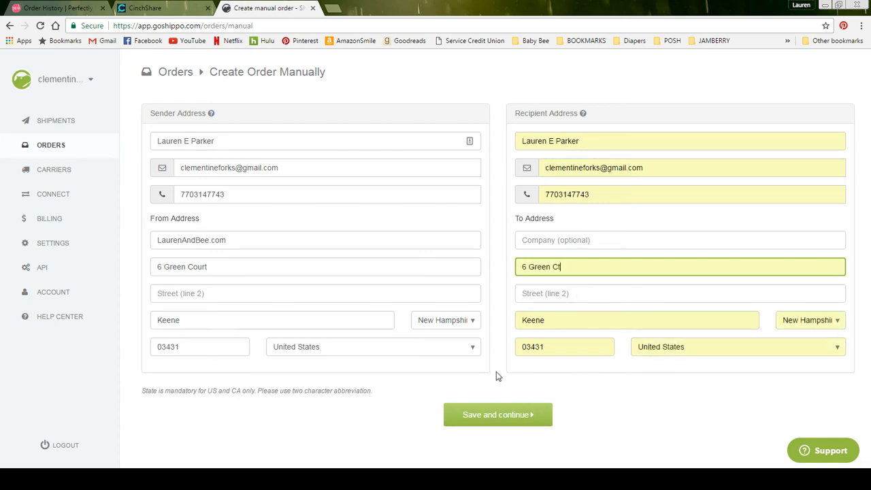
click(497, 416)
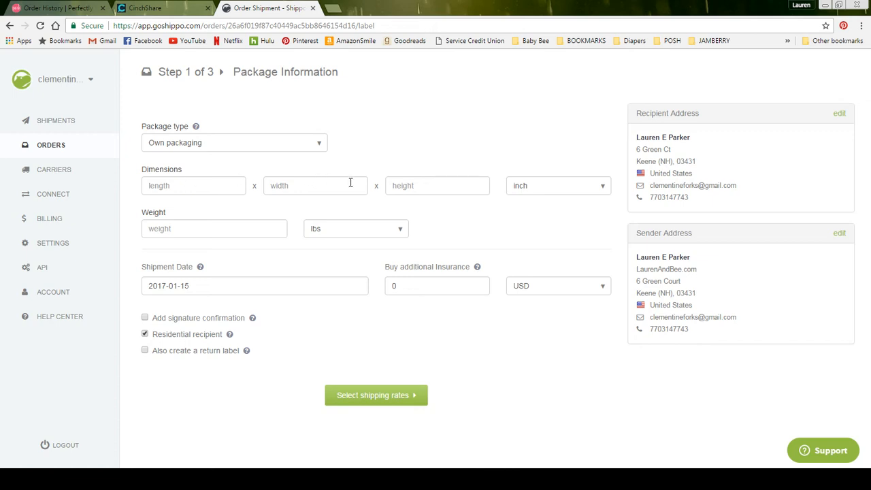
Enter 13 as the package weight.
click(208, 232)
text(13)
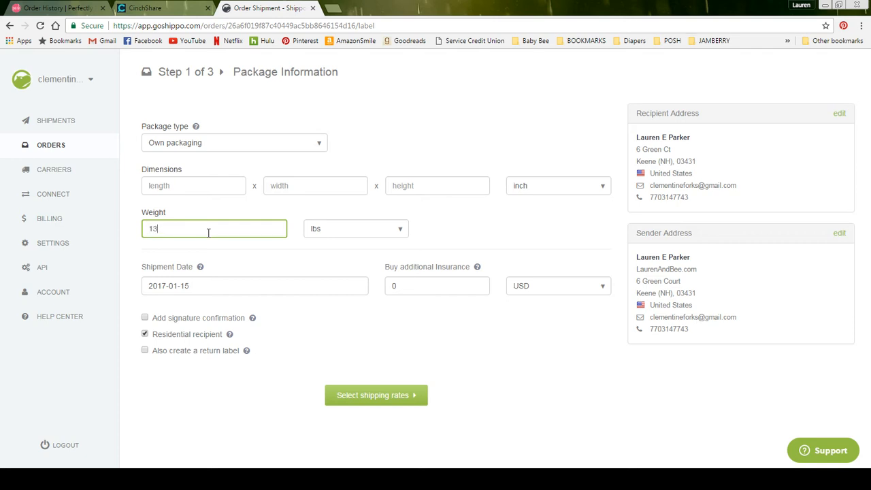
click(333, 232)
Switch the weight unit to oz and enter dimensions 12.5 × 9.5 × .5 inches.
click(328, 255)
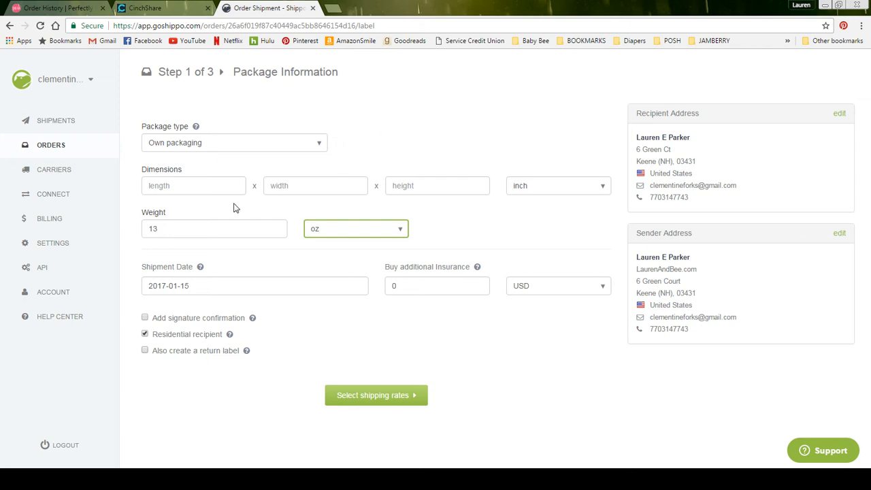
click(175, 191)
text(12.5)
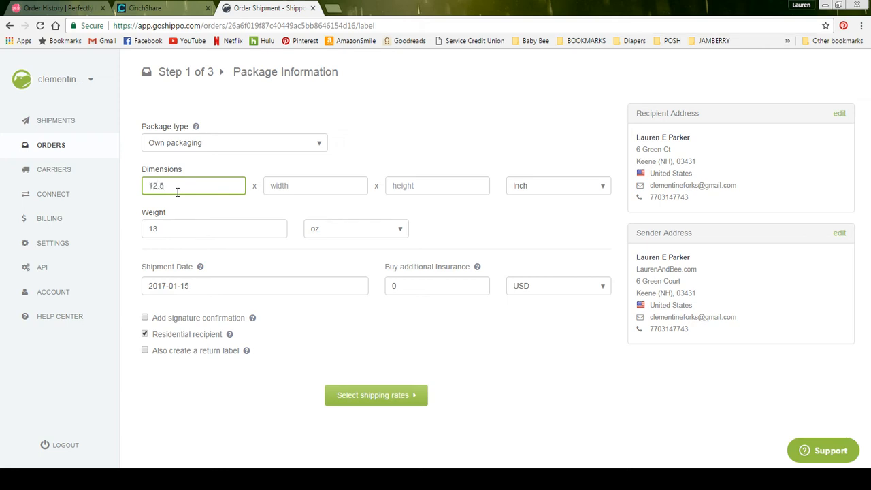
key(Tab)
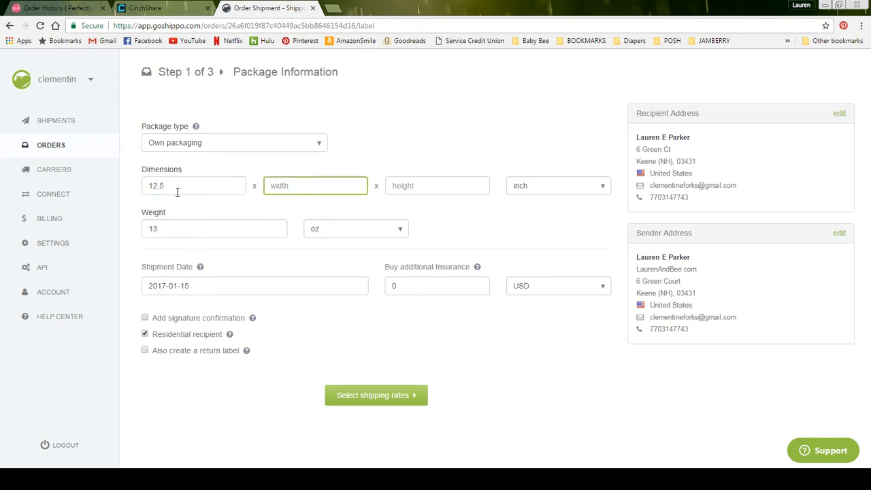
text(9.5)
key(Tab)
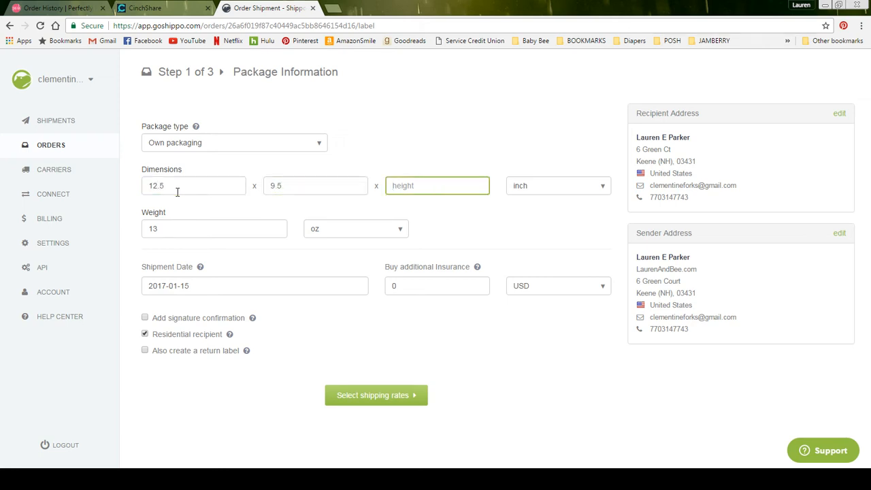
text(.5)
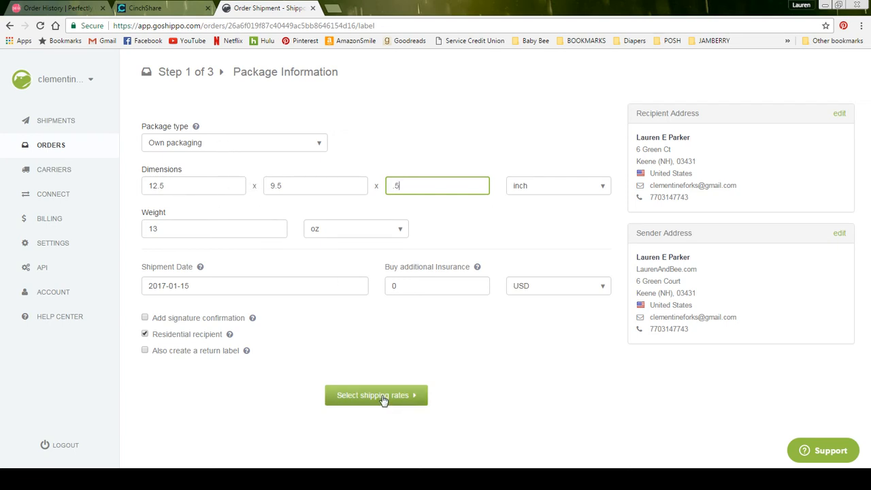
click(270, 143)
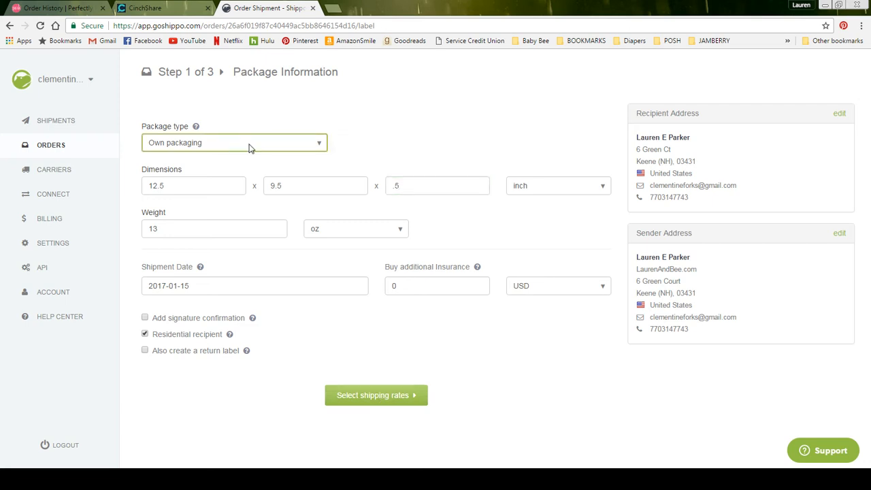
Try the Flat Rate Envelope package type and set the weight to 2 lbs.
click(222, 186)
click(204, 188)
key(BackSpace)
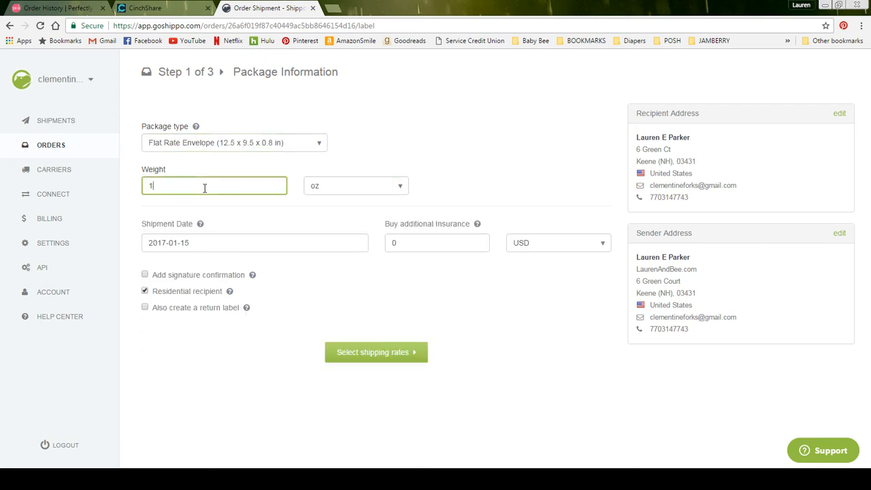
key(BackSpace)
text(2)
click(315, 188)
key(Down)
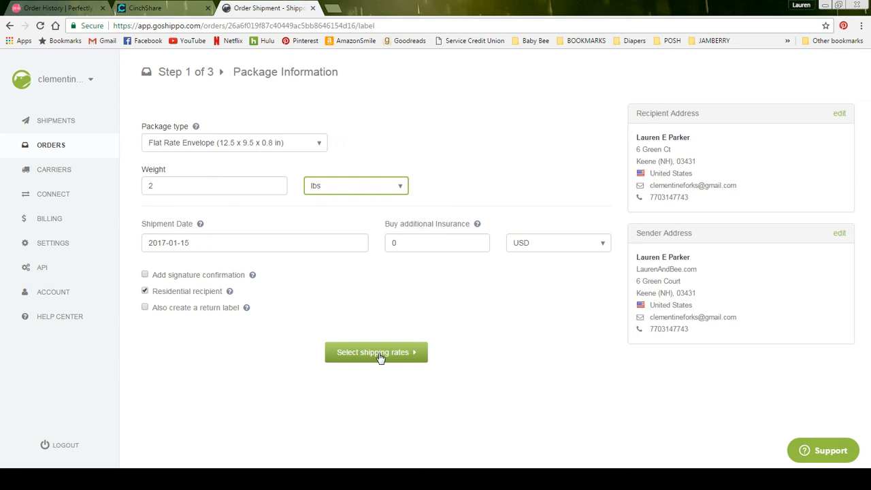
Switch the package type back to own packaging and fetch the USPS shipping rates.
click(230, 147)
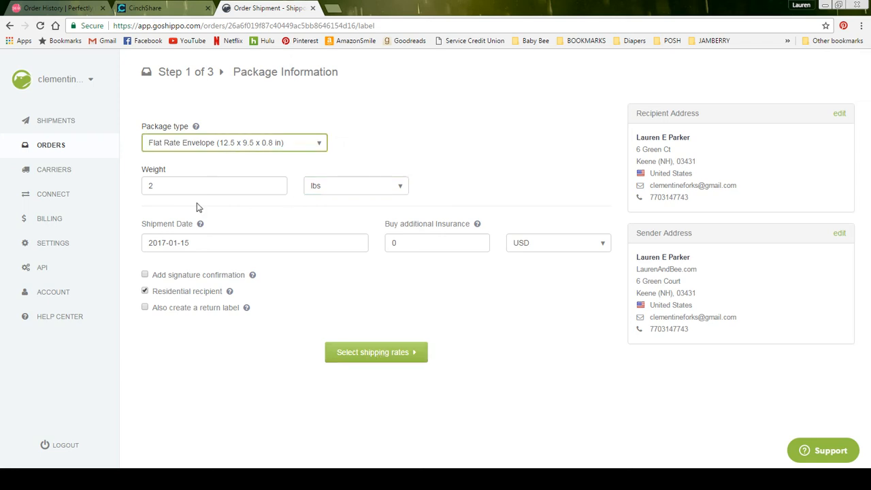
key(Up)
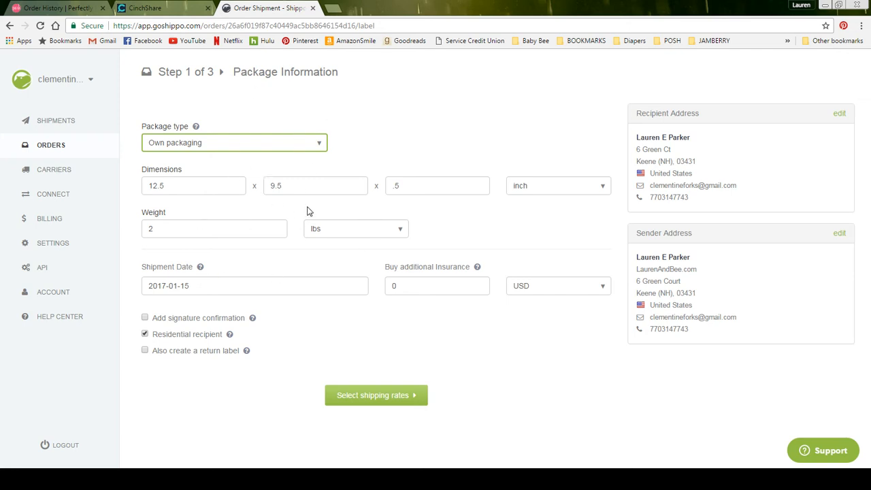
click(368, 397)
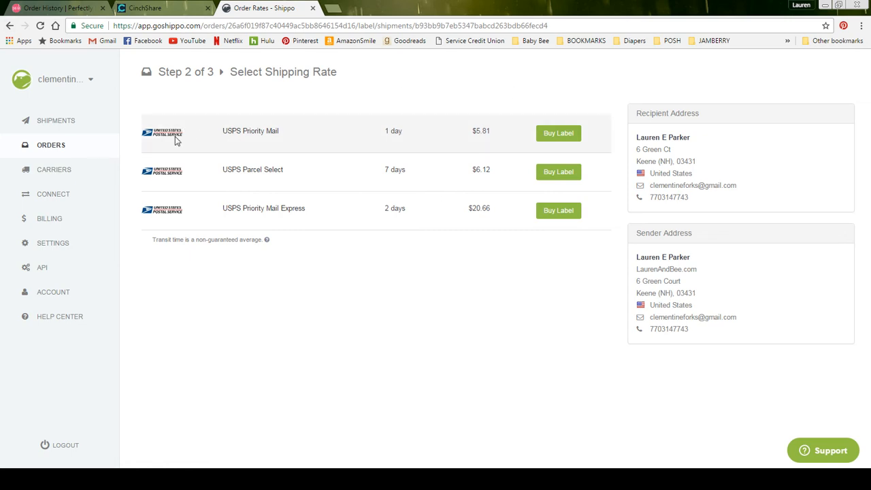
Return to Package Information and change the weight to 13 oz.
click(11, 26)
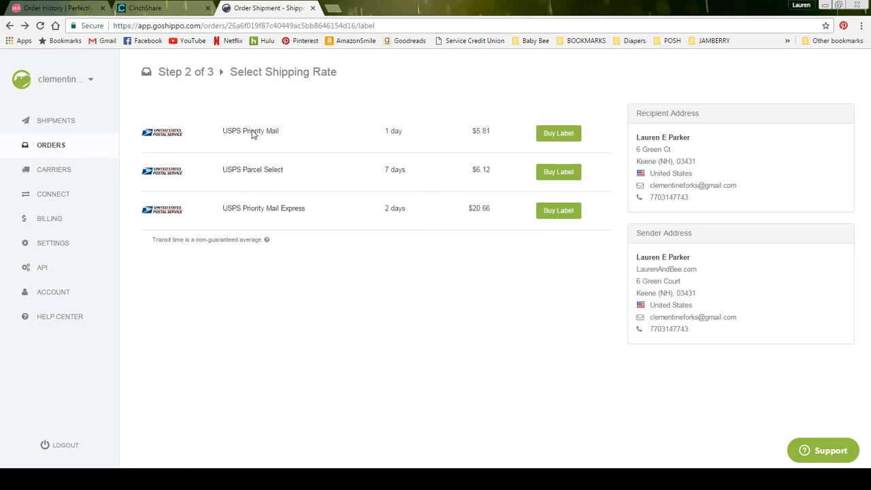
click(336, 230)
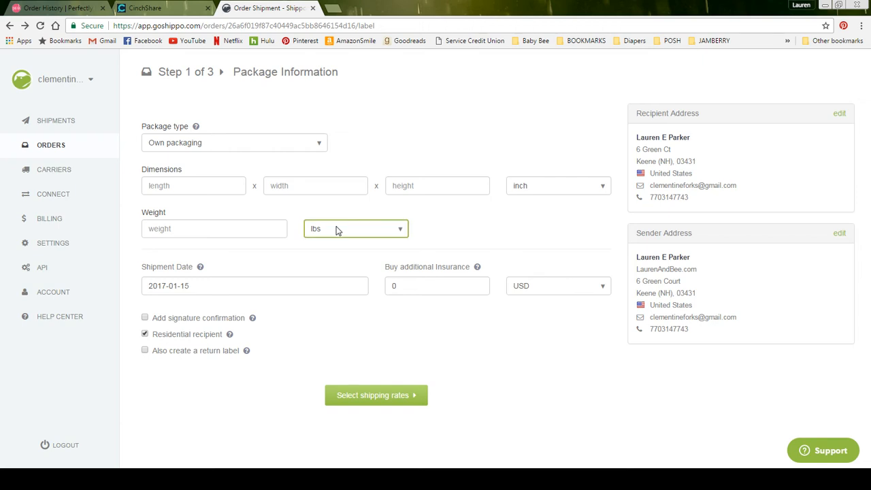
click(323, 252)
click(260, 228)
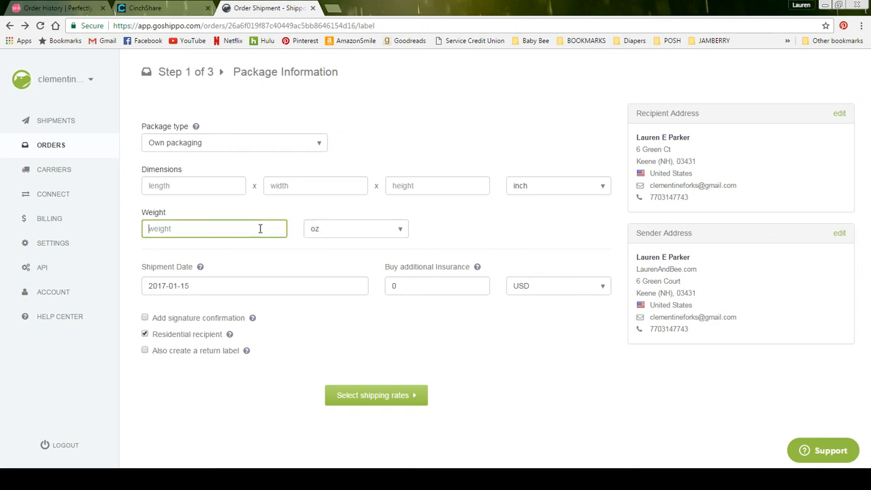
text(13)
Enter length 12.5 and width 9.5 inches, then begin filling in the height.
click(212, 185)
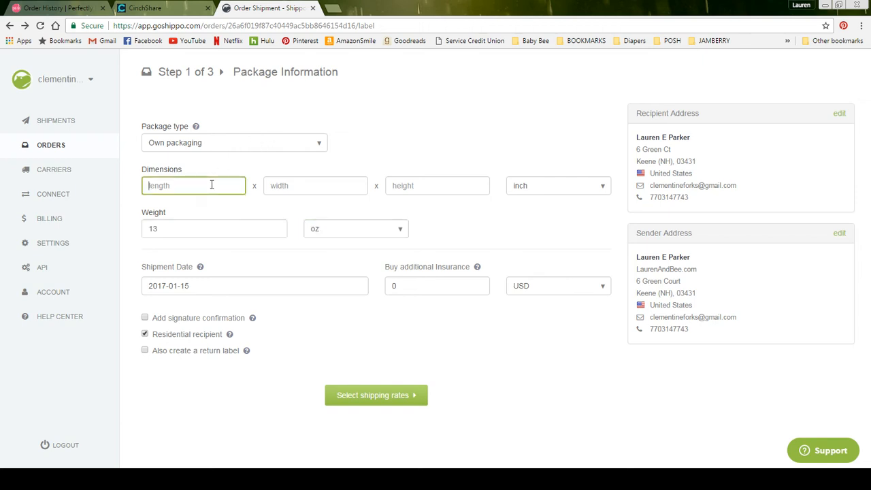
text(12.5)
key(Tab)
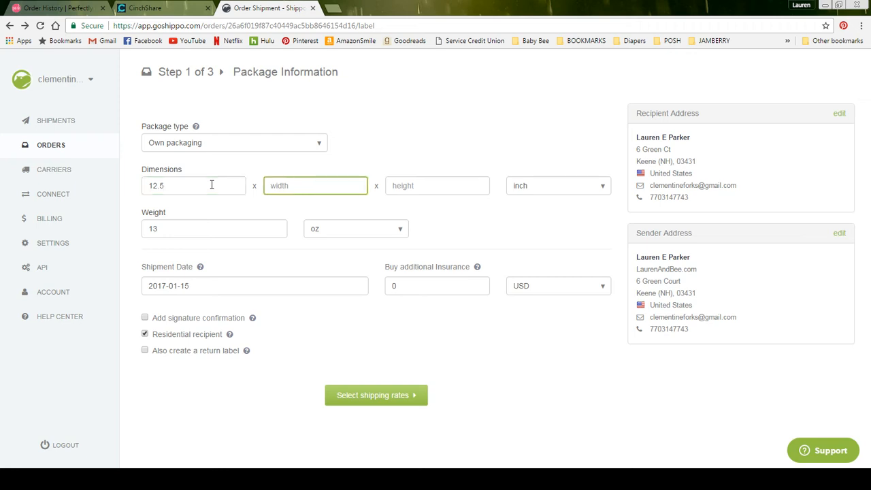
text(9.25)
key(BackSpace)
key(BackSpace)
text(5)
key(Tab)
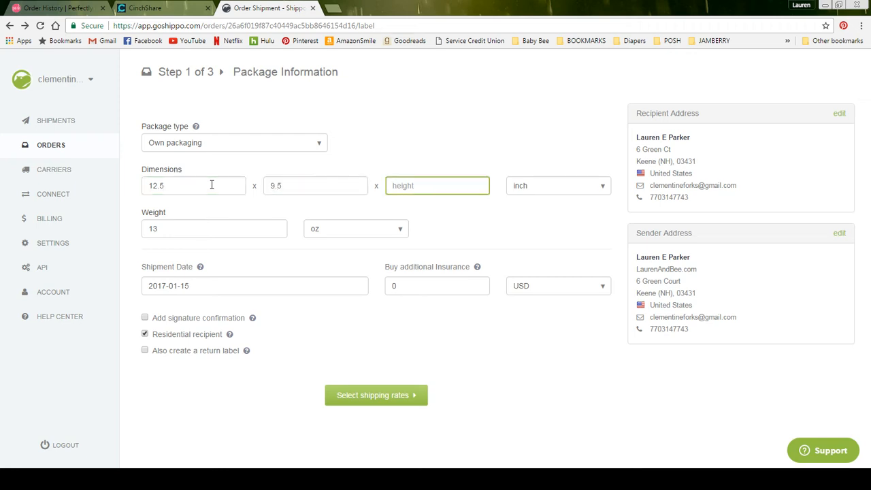
text(.5)
Request rates for the 13 oz package, now including USPS First-Class at $3.50.
click(368, 397)
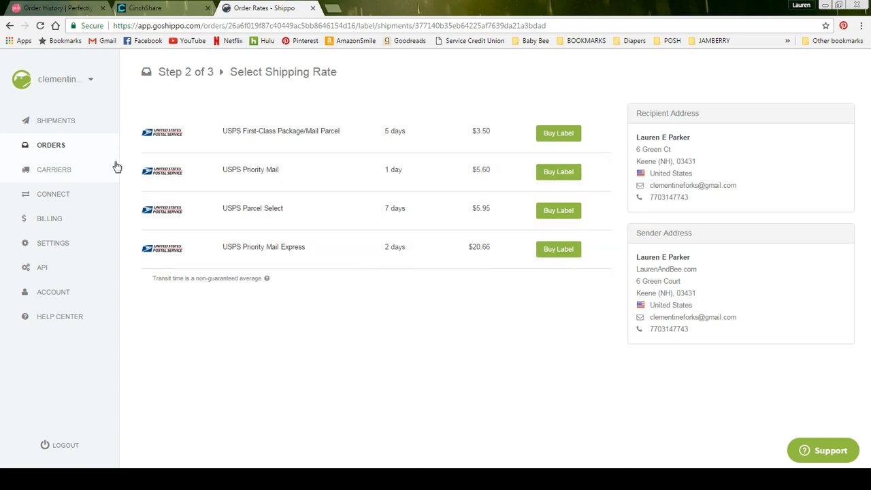
Browse the Shipments list and the first shipment's Download label options, then go to Orders.
click(78, 123)
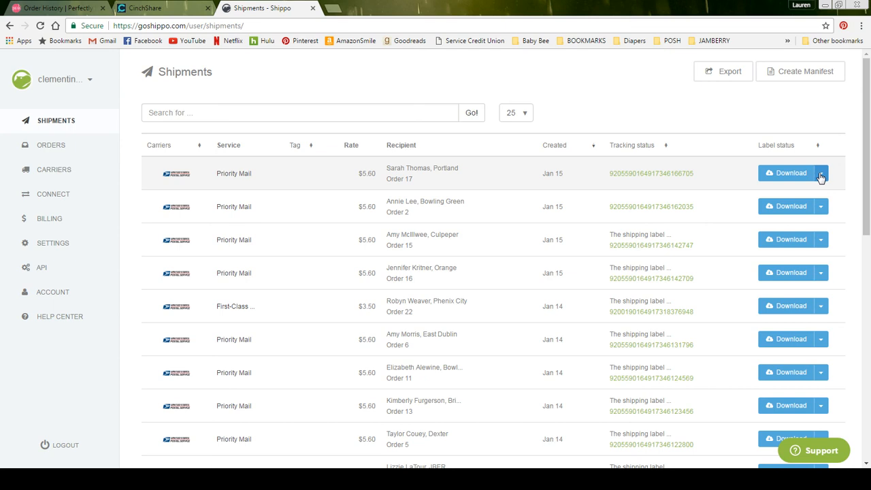
click(821, 174)
click(822, 175)
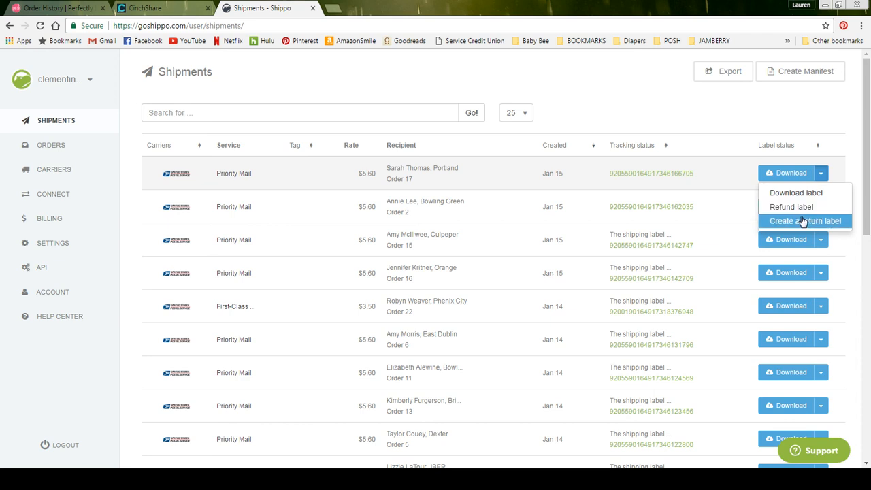
click(68, 146)
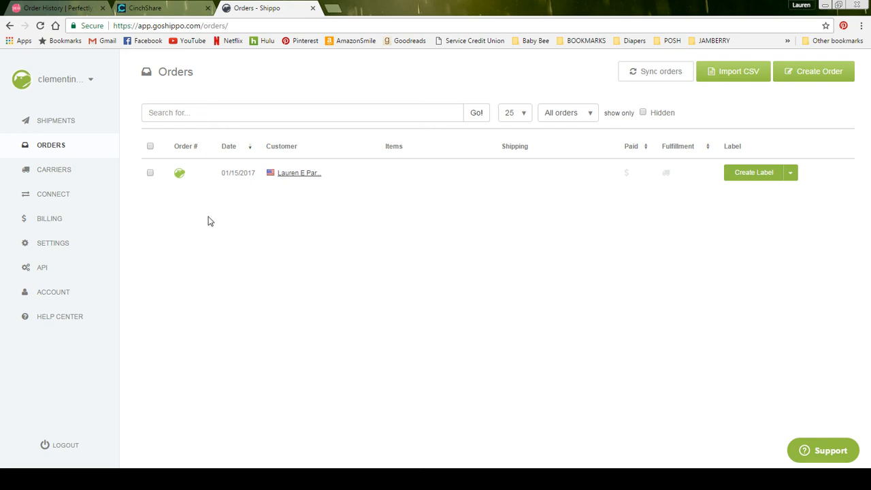
Tick and untick the new order's checkbox, then filter the Orders list to Hidden orders.
click(149, 175)
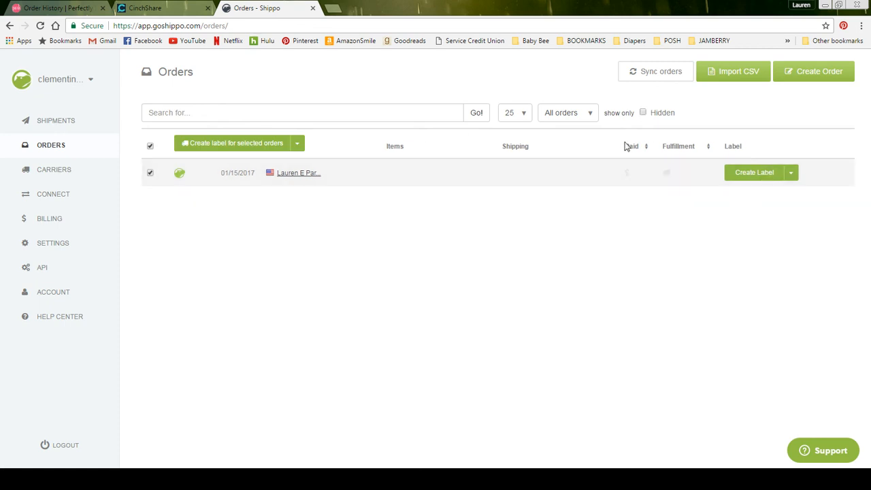
click(151, 174)
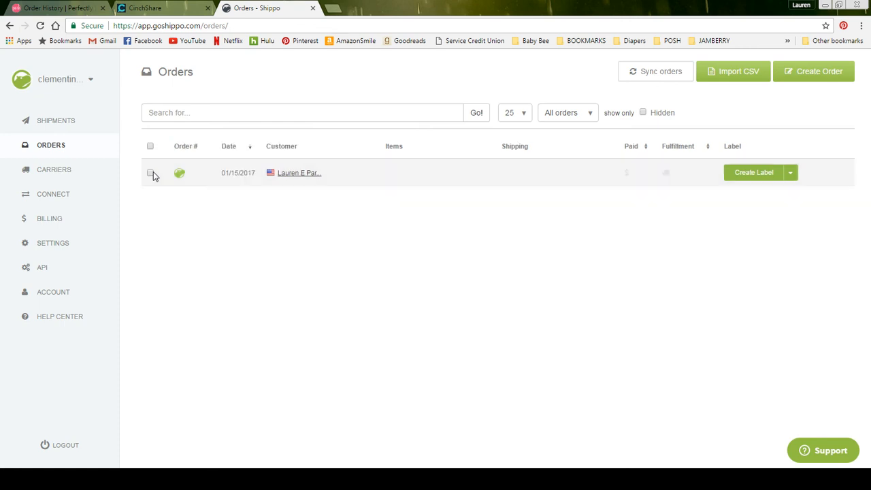
click(644, 113)
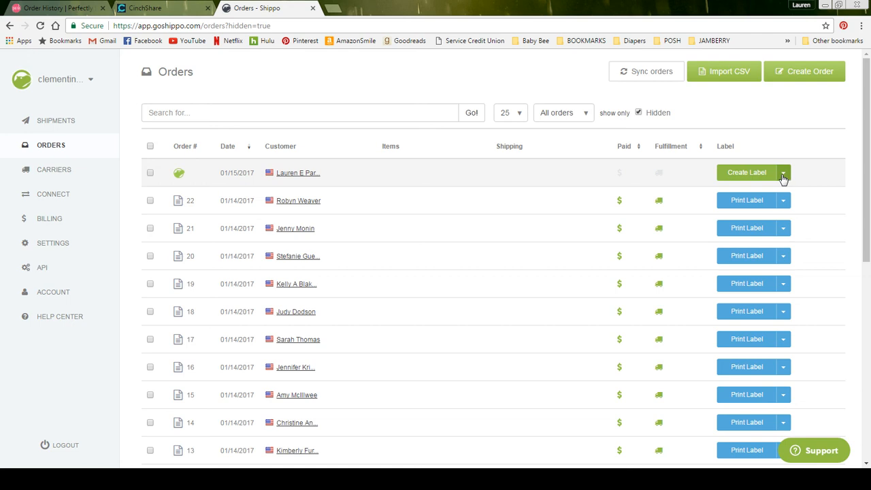
Clear the Hidden filter and choose 'Hide order' from the new order's Create Label menu.
click(639, 113)
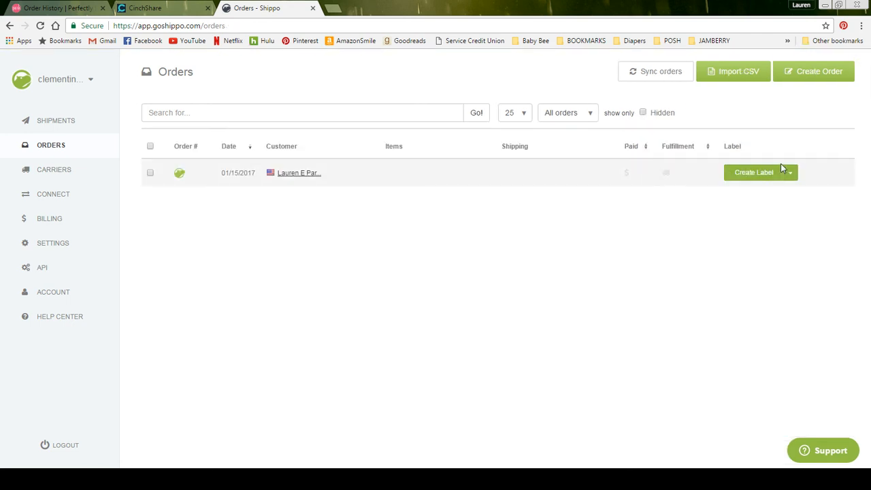
click(790, 175)
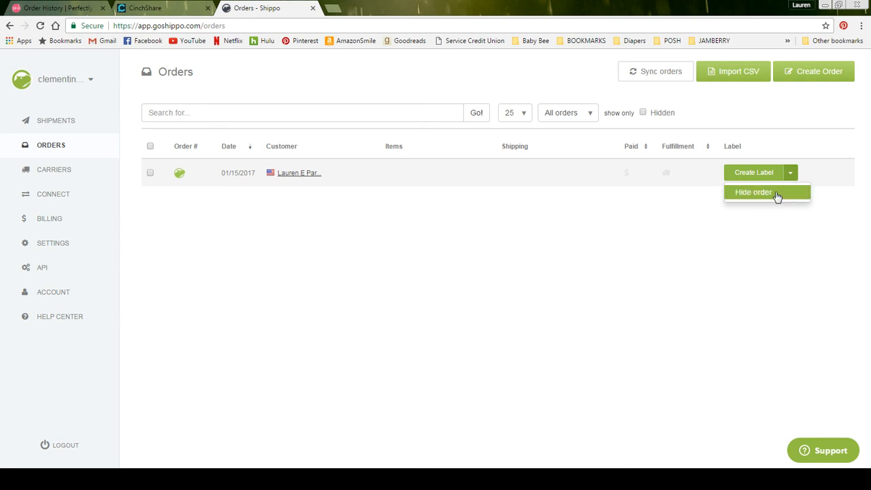
click(777, 194)
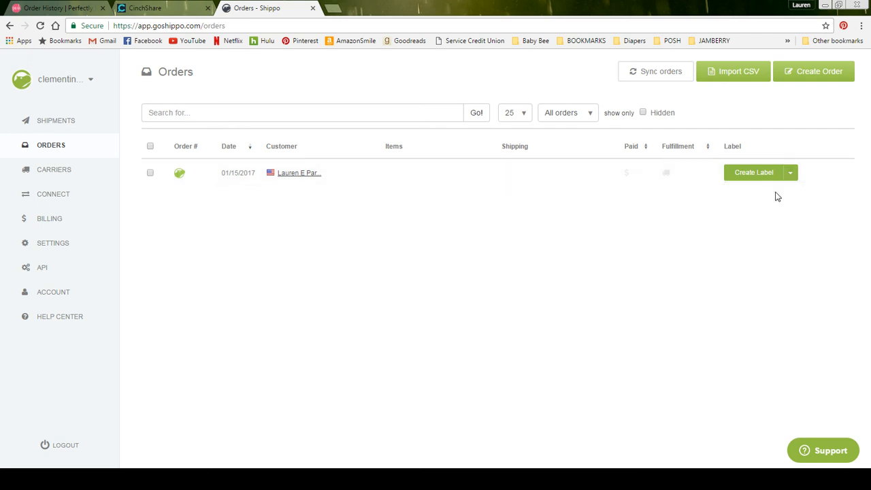